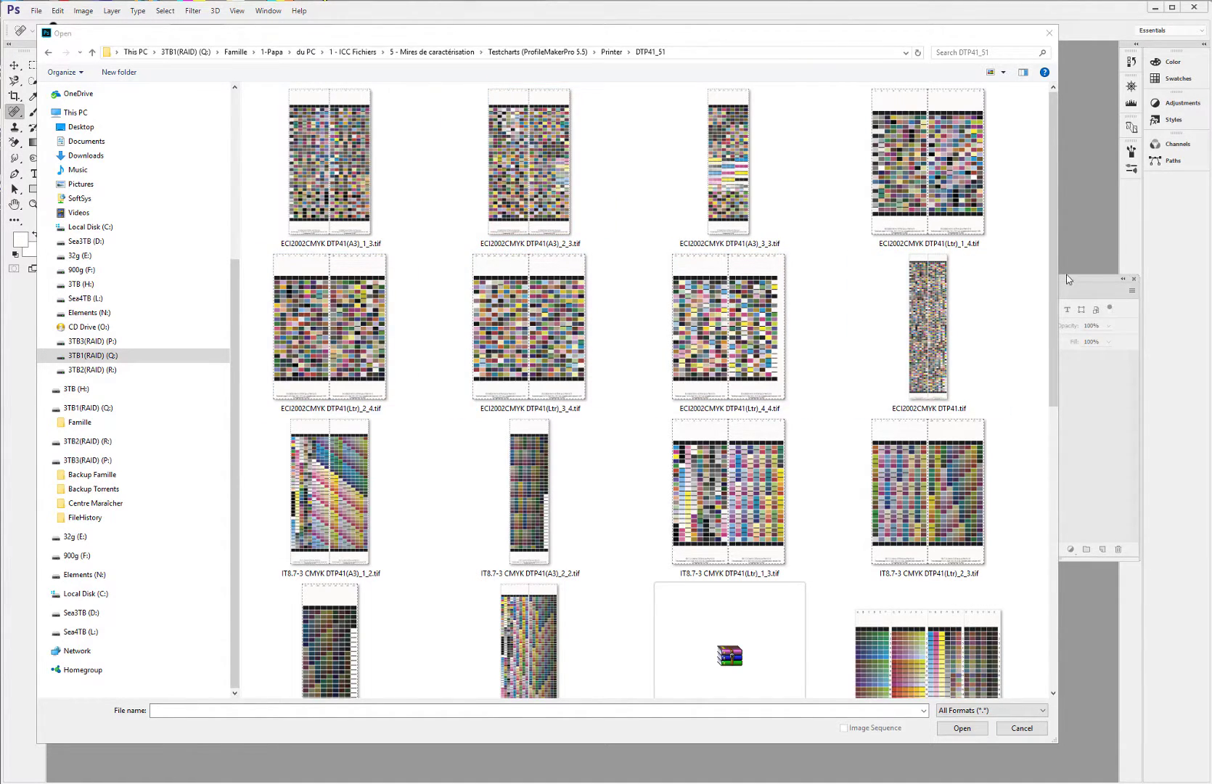
- Open TC2.83 RGB DTP41.tif from the DTP41_51 folder, assigning working RGB sRGB IEC61966-2.1, and reposition its document window
drag(1054, 290, 1048, 534)
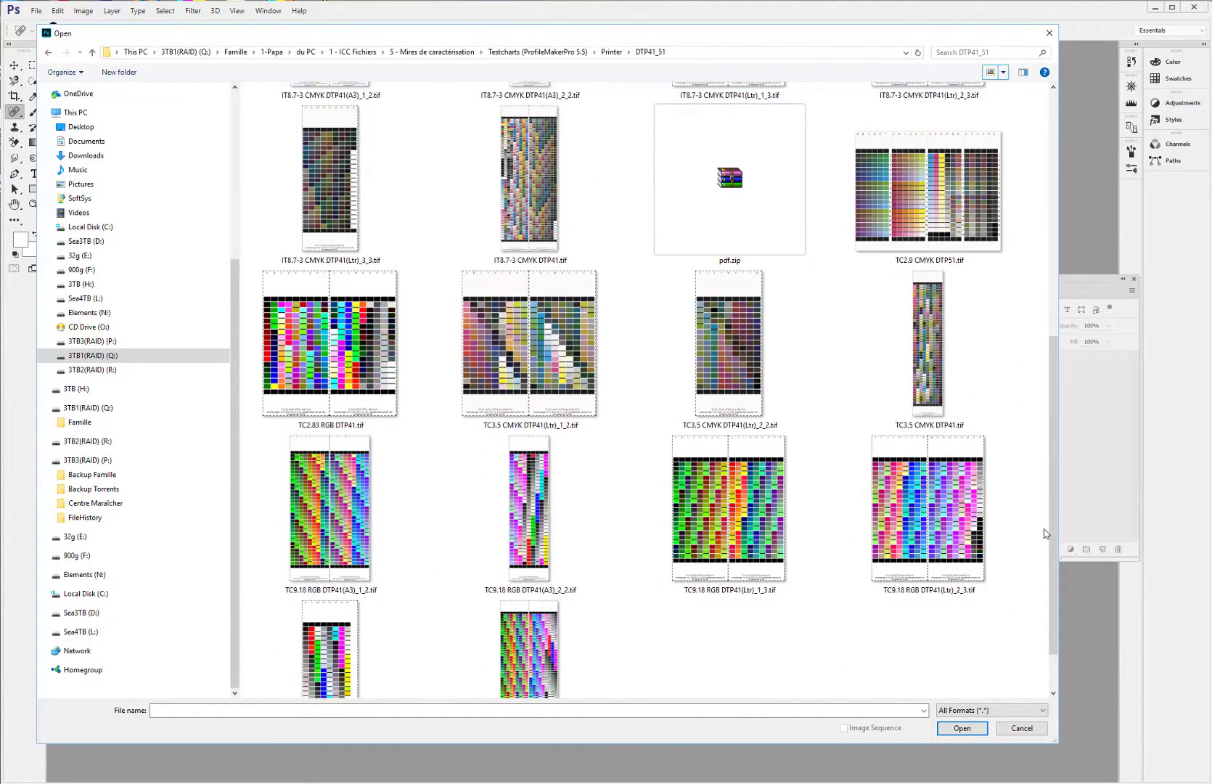
drag(1054, 535, 1054, 594)
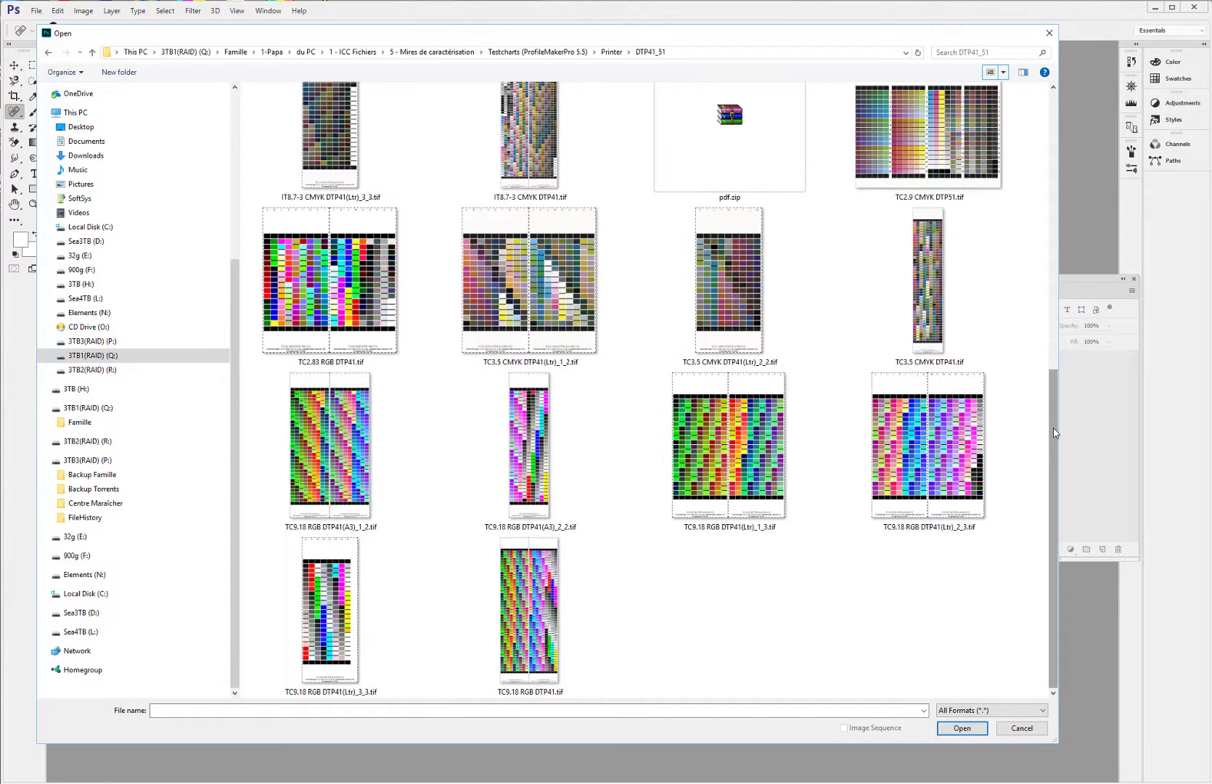
drag(1055, 432, 1072, 333)
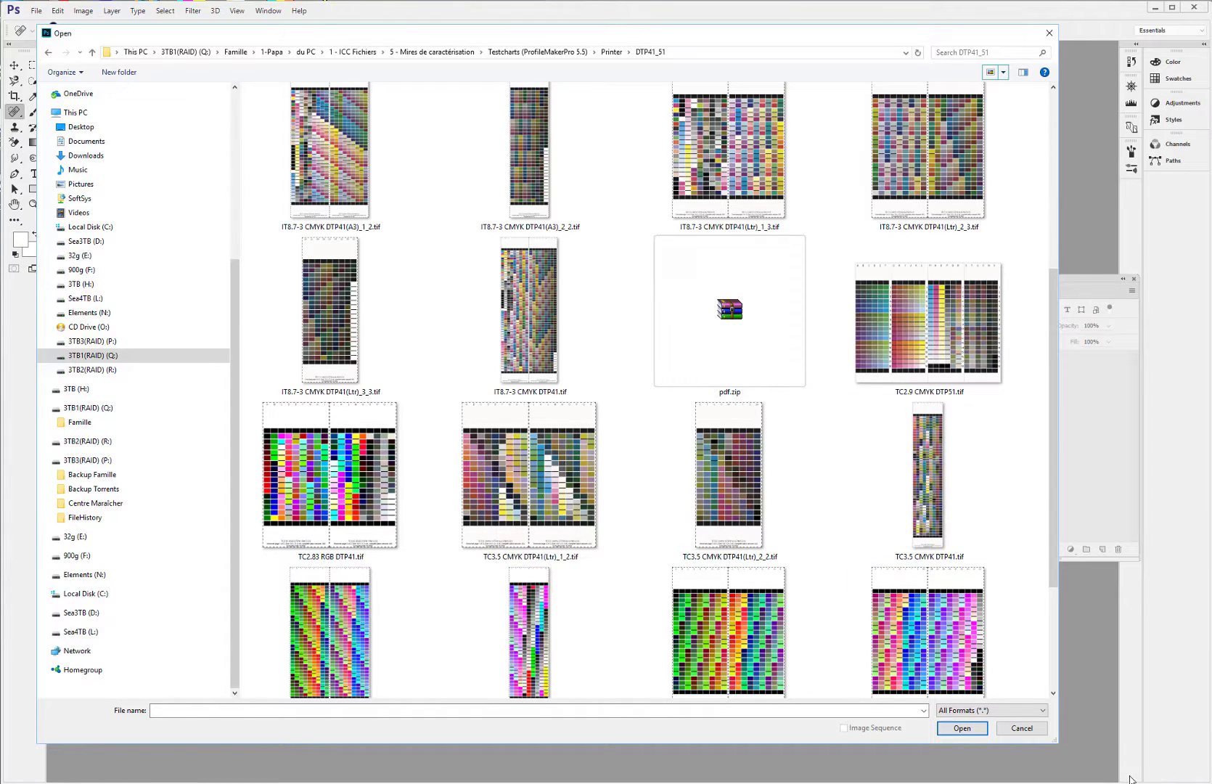
key(F10)
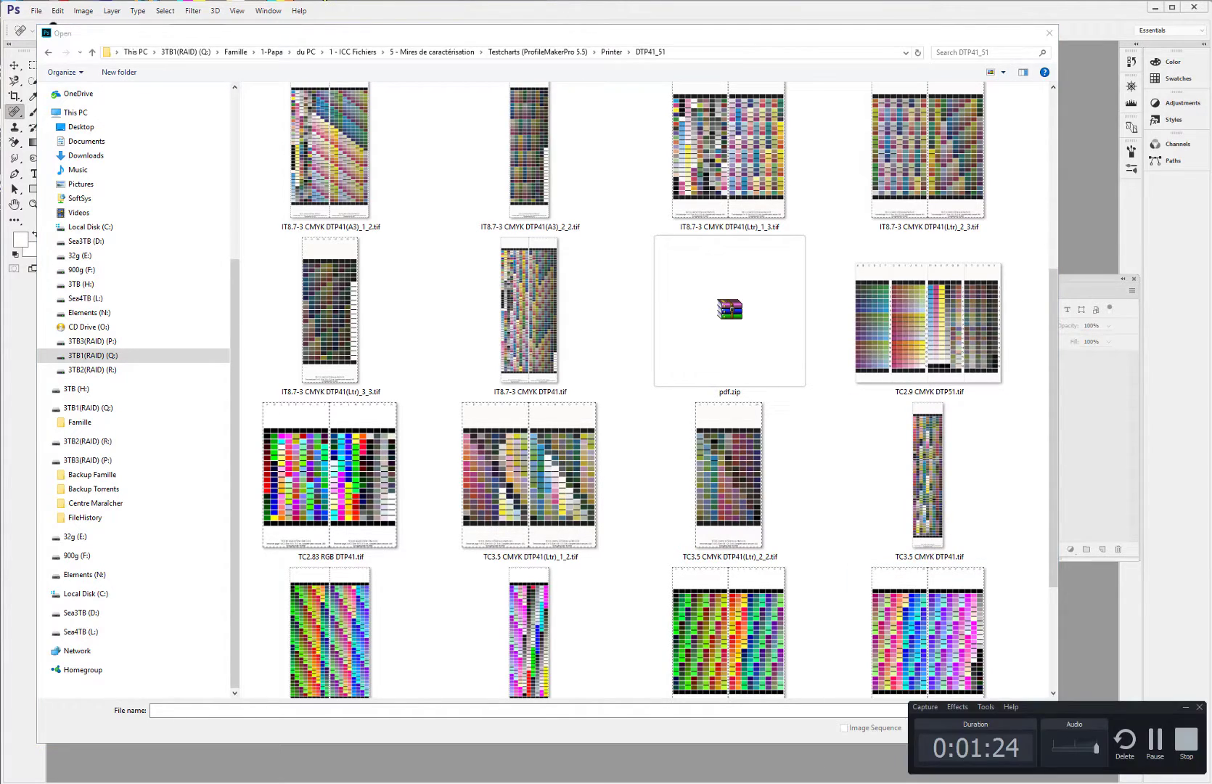
click(1154, 740)
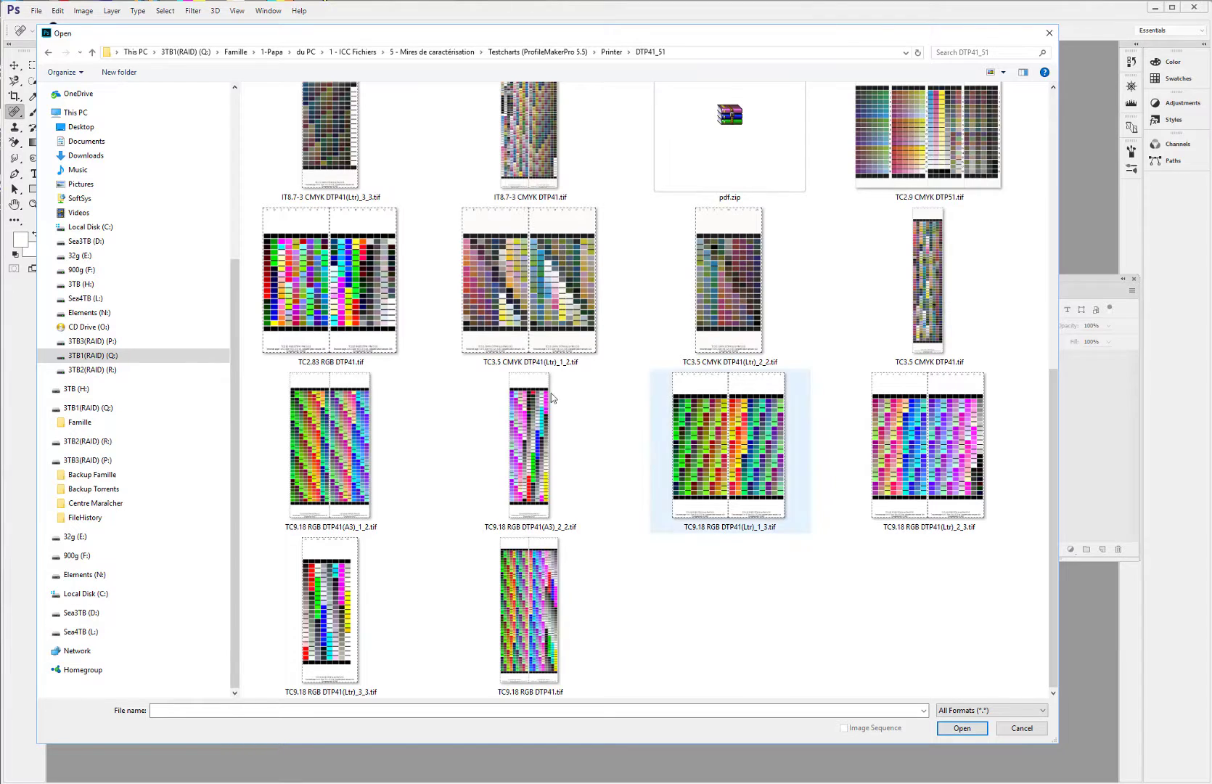
click(360, 279)
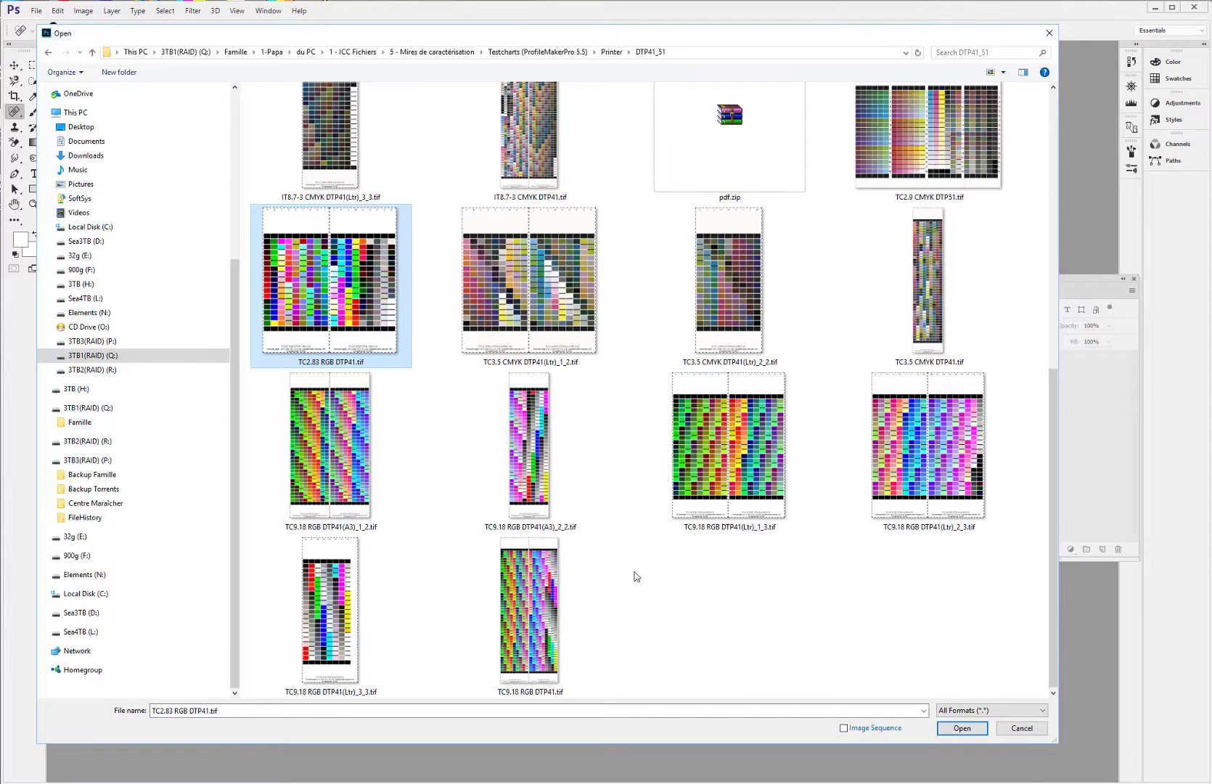
click(962, 728)
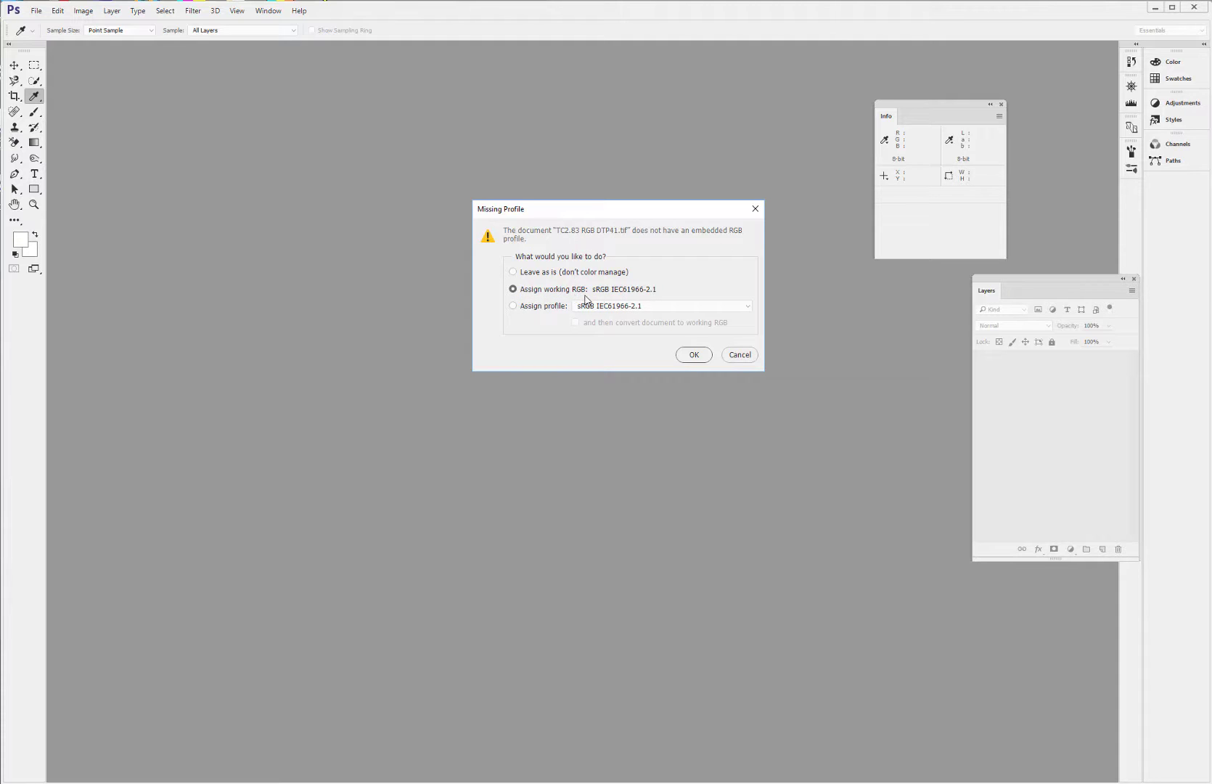
click(699, 357)
key(j)
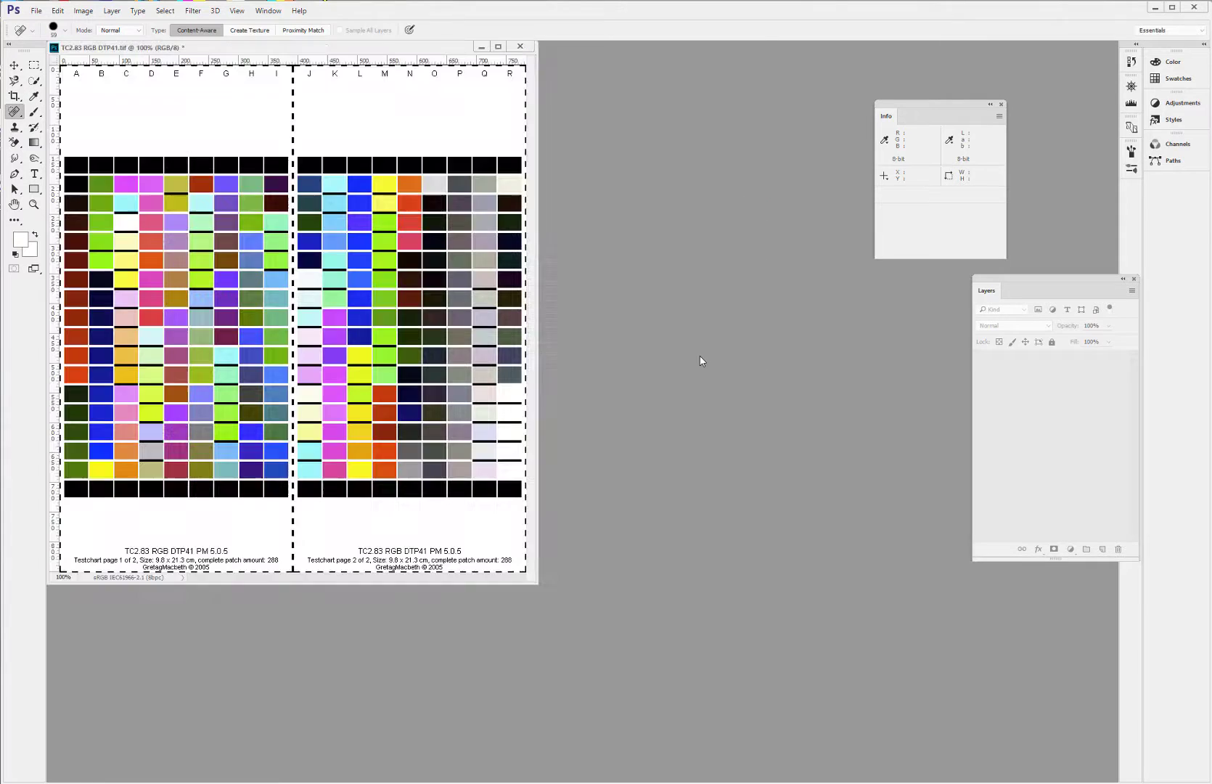
drag(299, 49, 416, 95)
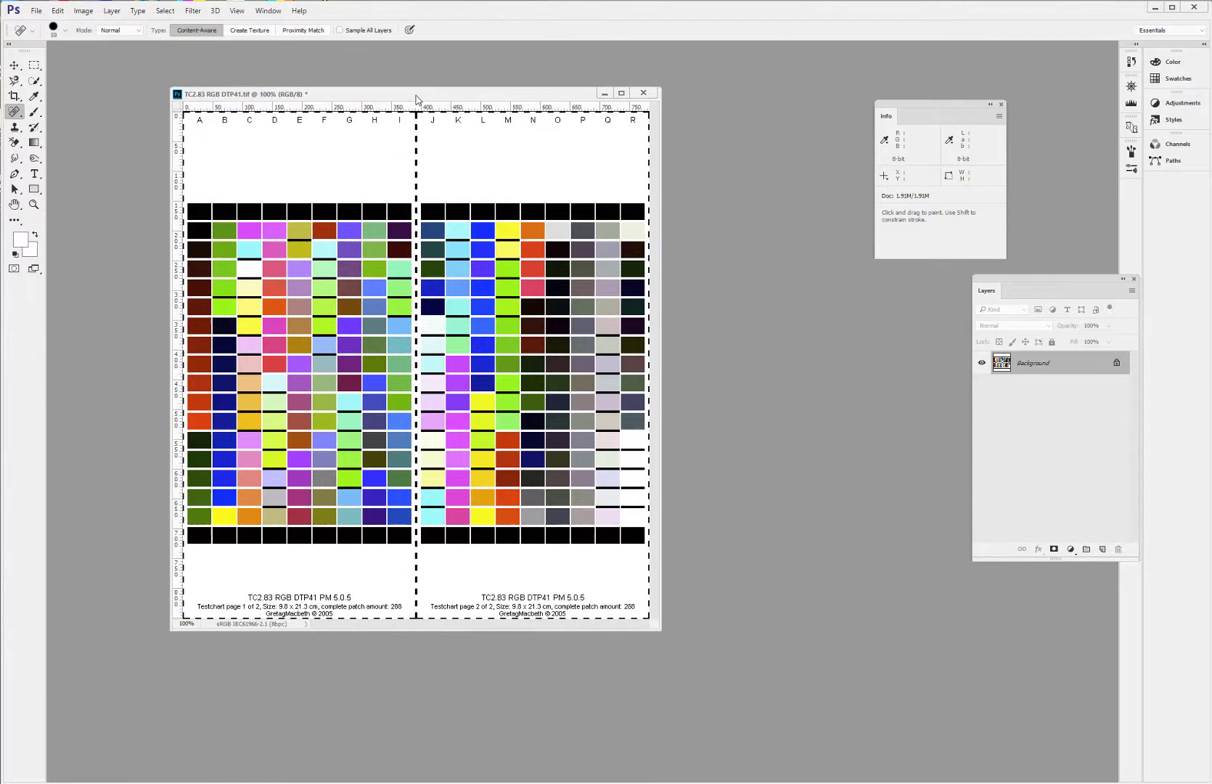
- Float the Channels panel beside the chart, examine the Red, Green and Blue channels individually, and return to the RGB composite
click(1175, 144)
drag(1038, 143, 746, 264)
click(783, 310)
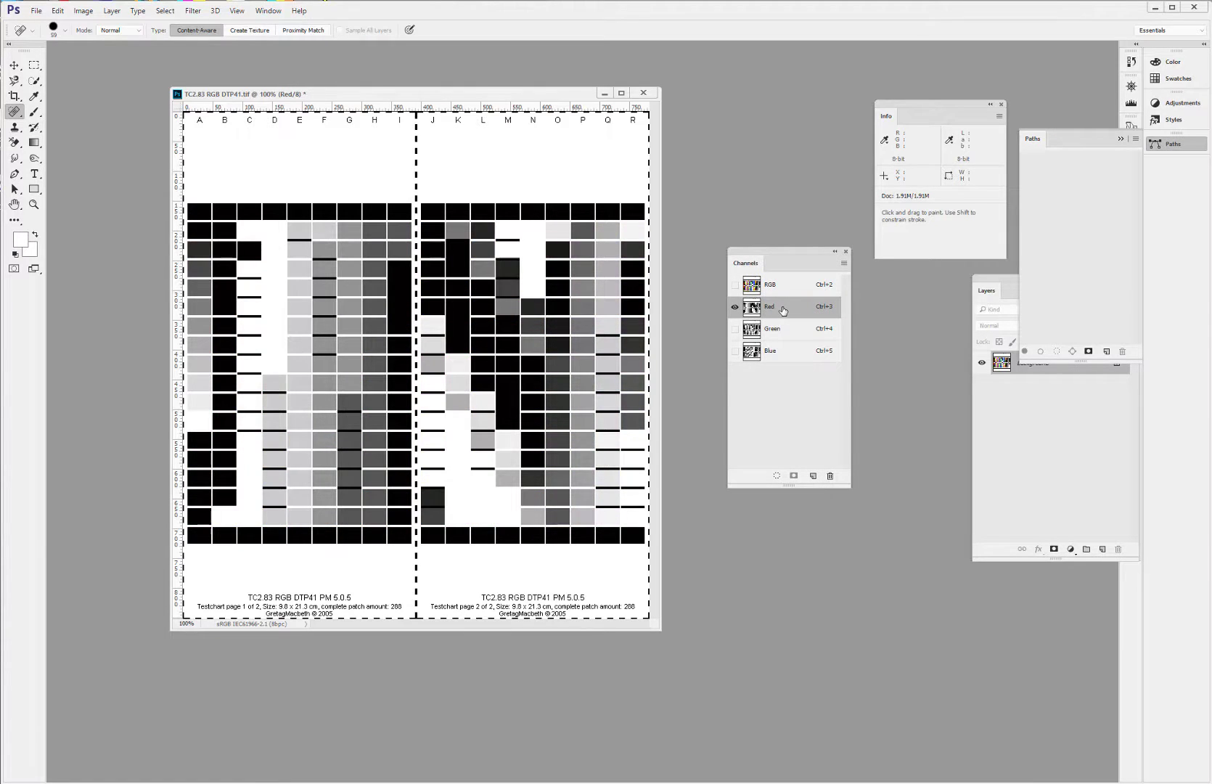
click(784, 328)
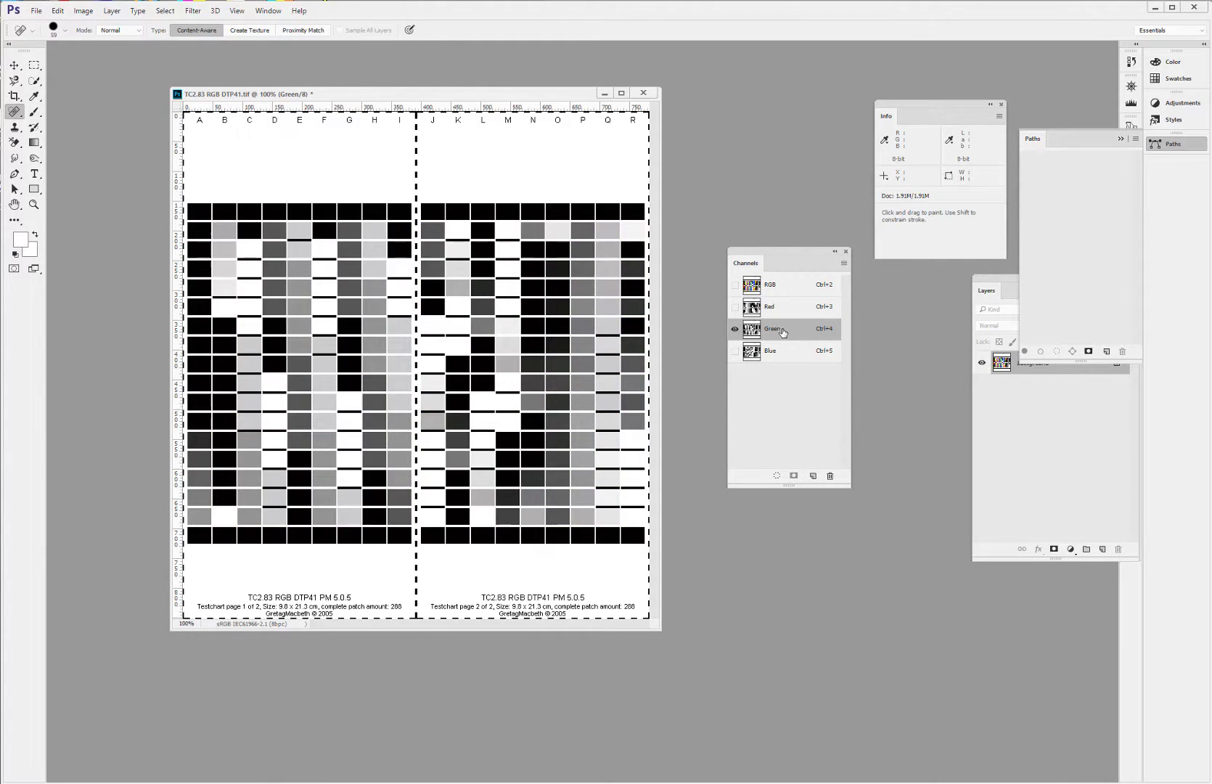
click(784, 350)
click(778, 289)
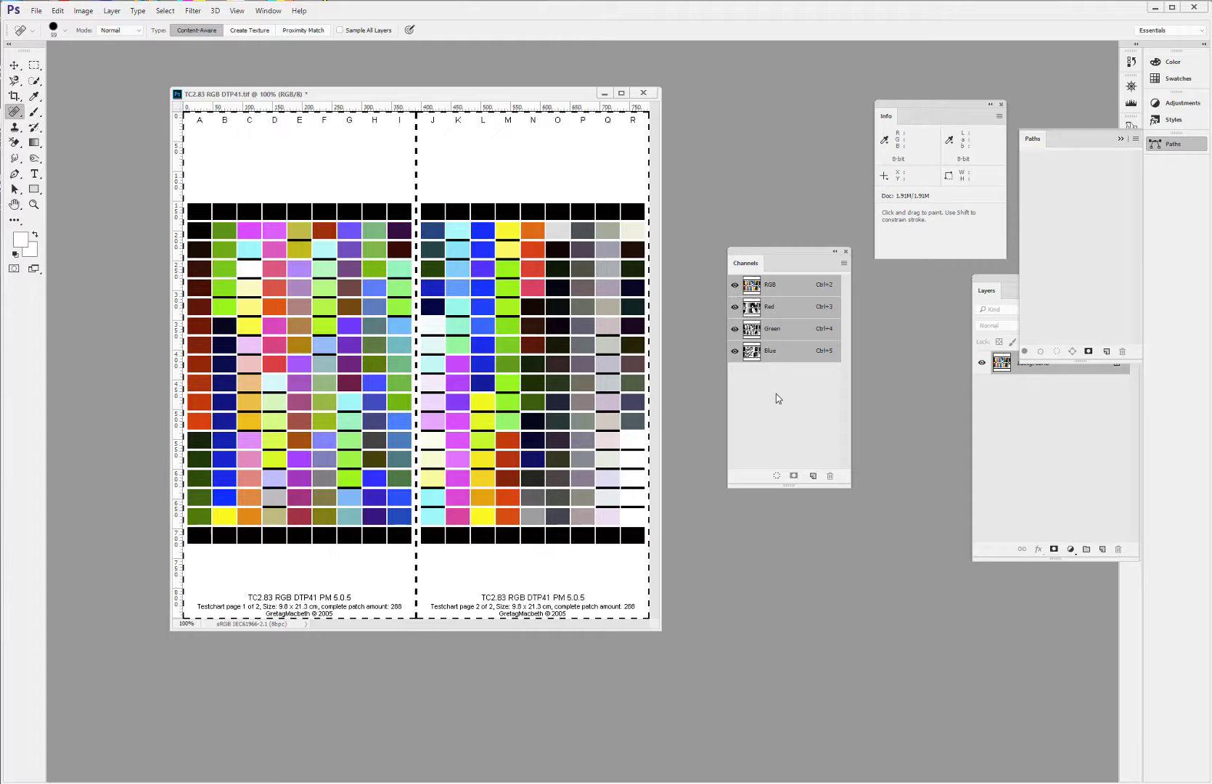
drag(429, 96, 423, 98)
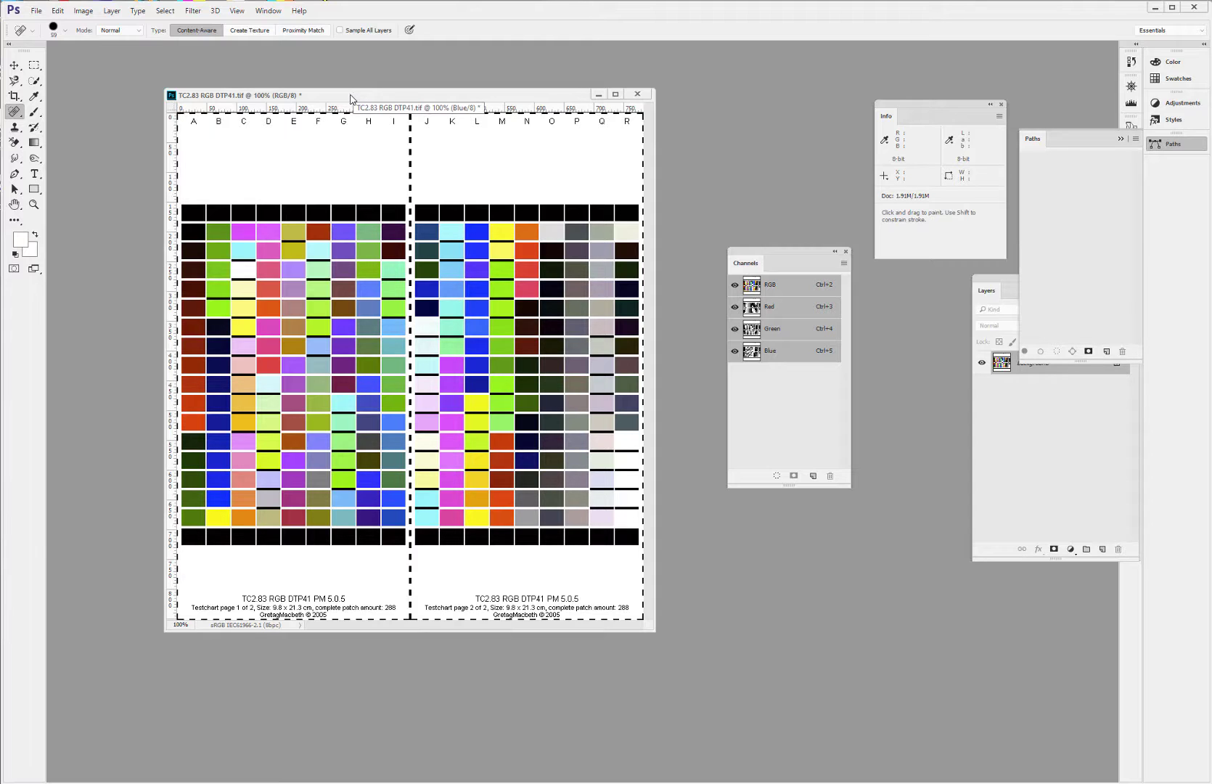
- In the chart's print settings for the Epson Stylus Pro 4900, set the colour mode to Custom with Off (No Color Adjustment)
click(36, 12)
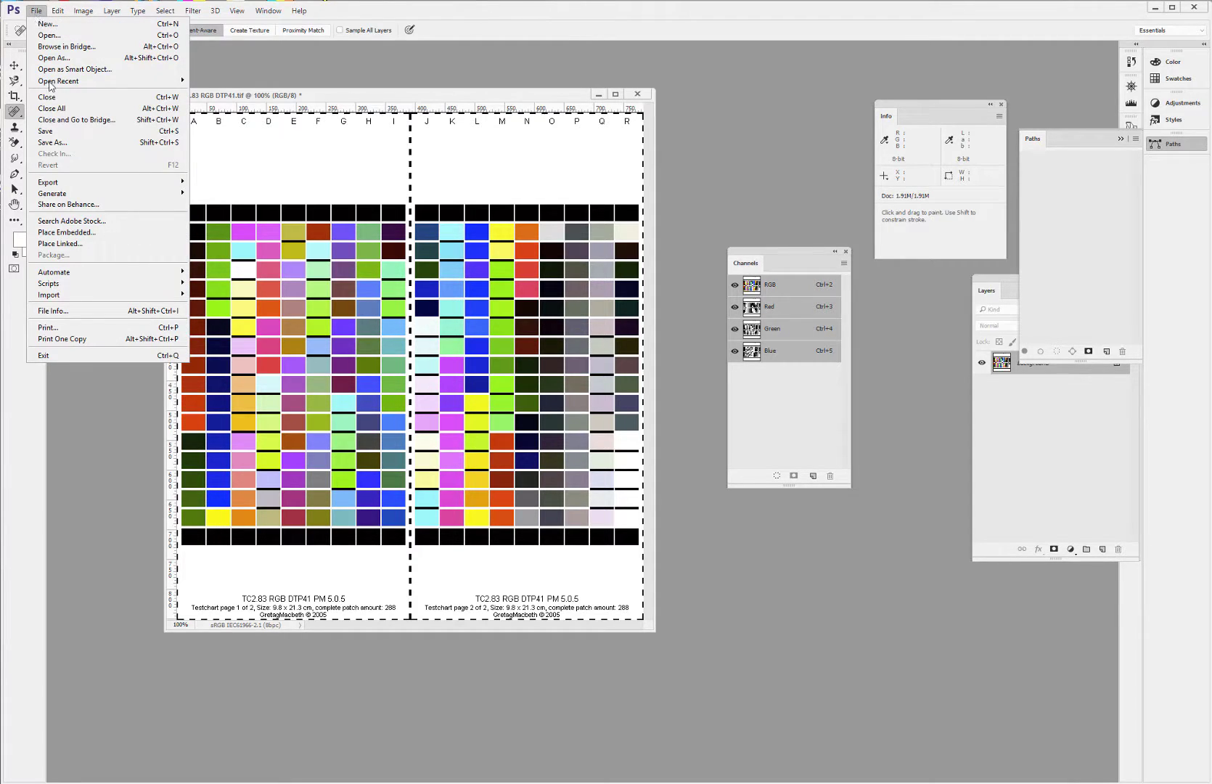
click(89, 332)
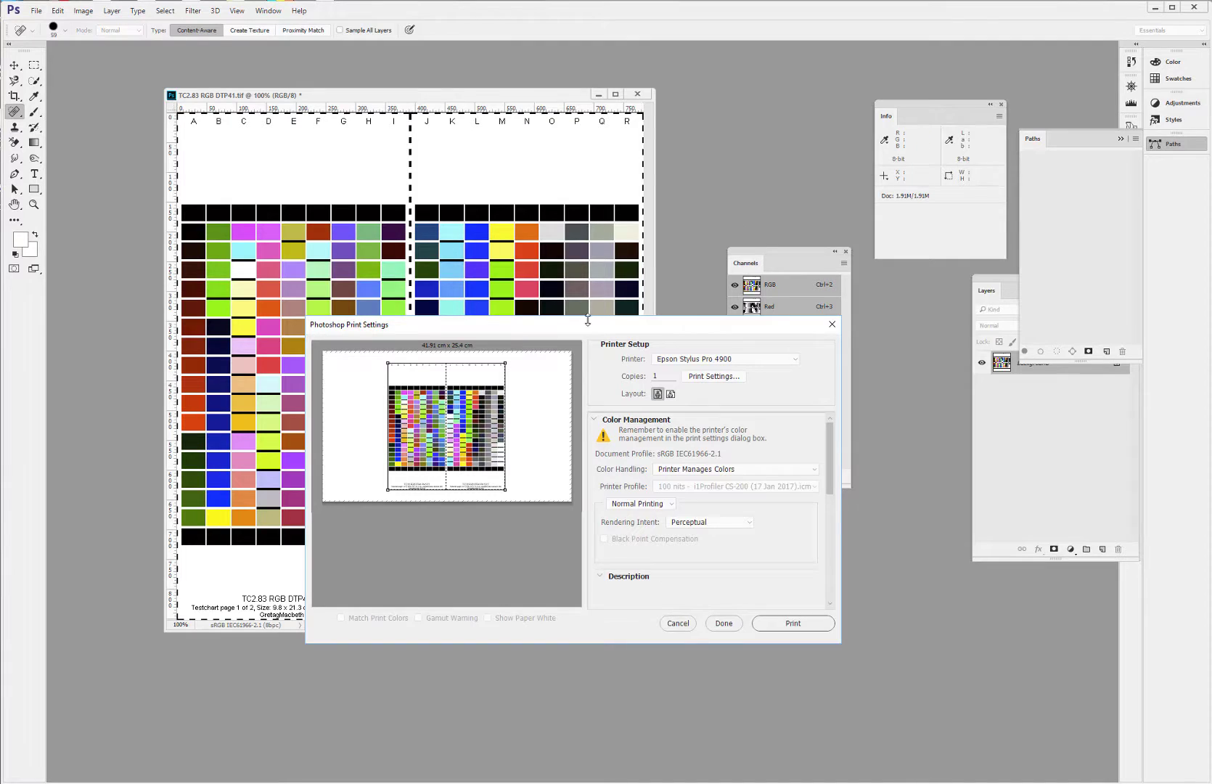
drag(524, 87, 527, 87)
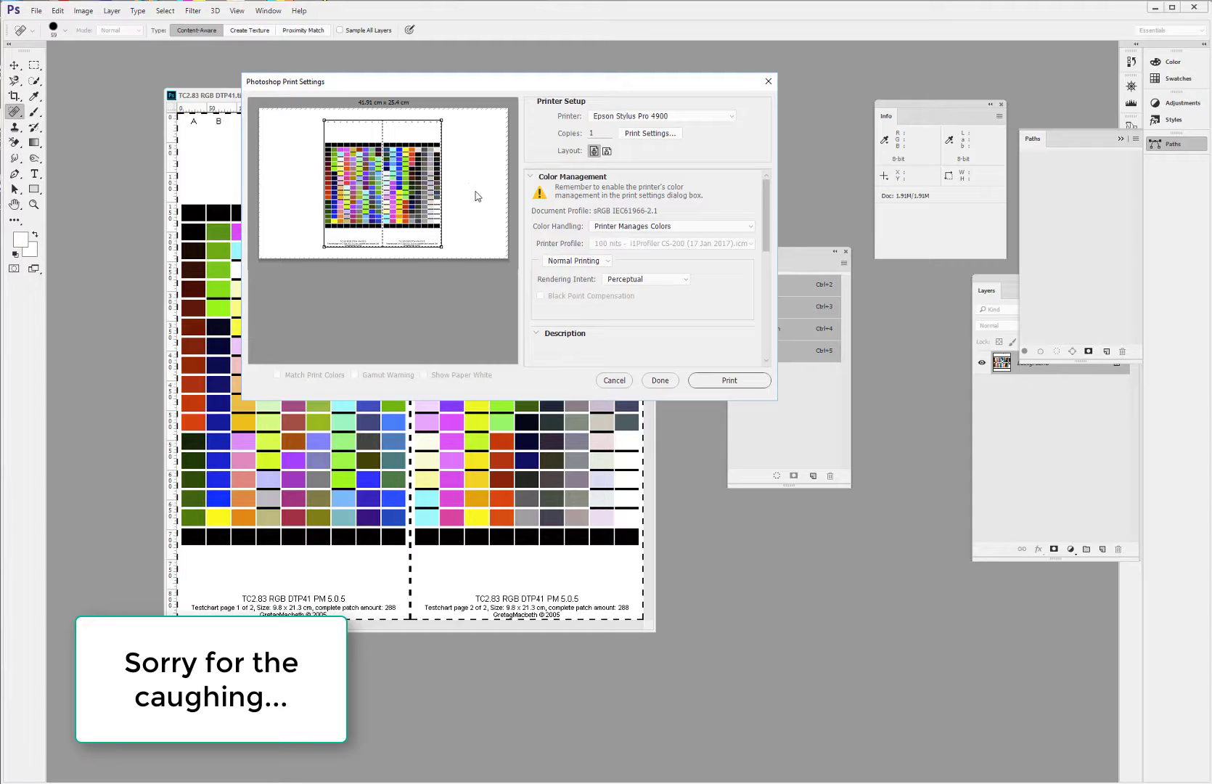
click(663, 134)
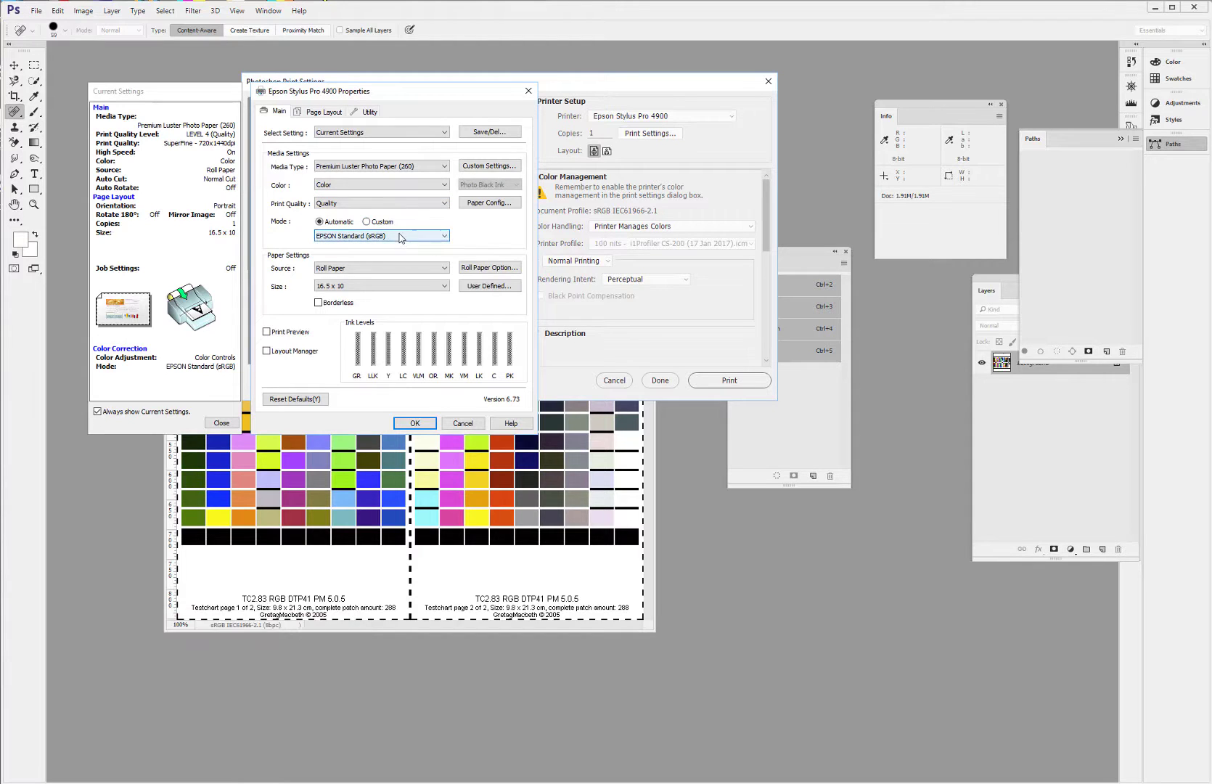
click(427, 237)
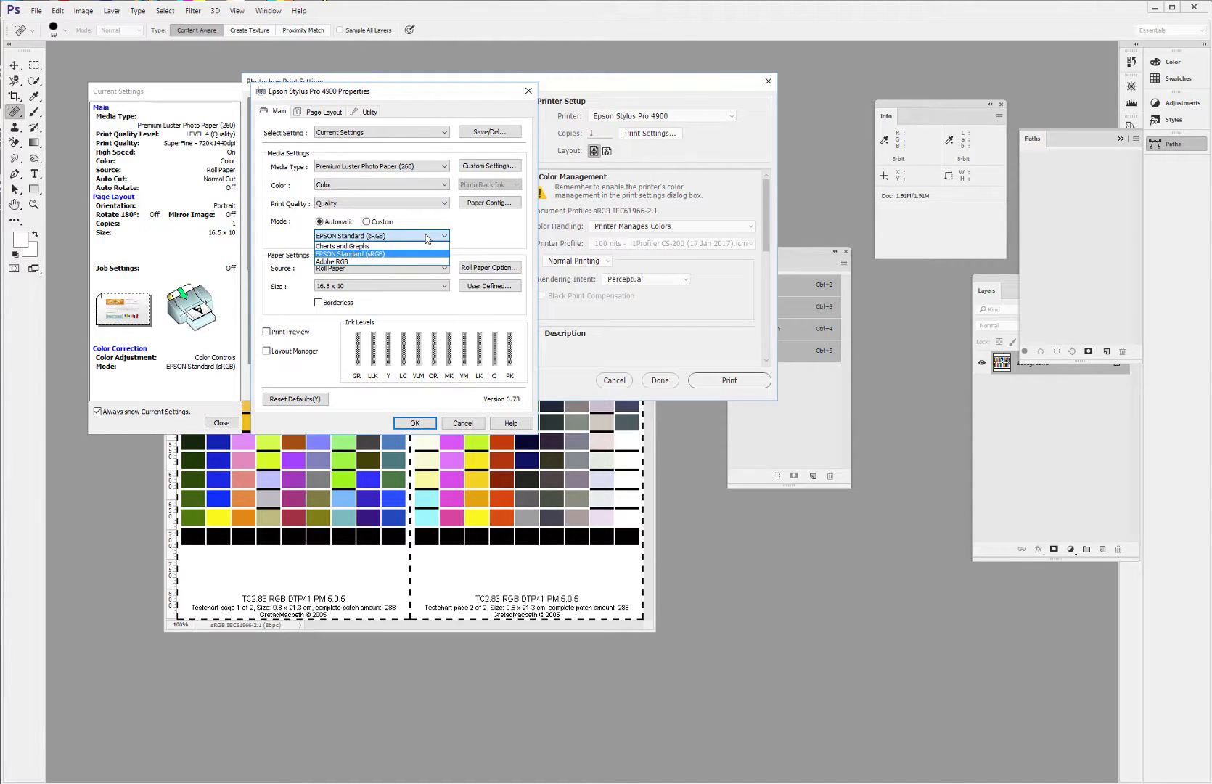
click(489, 240)
click(367, 222)
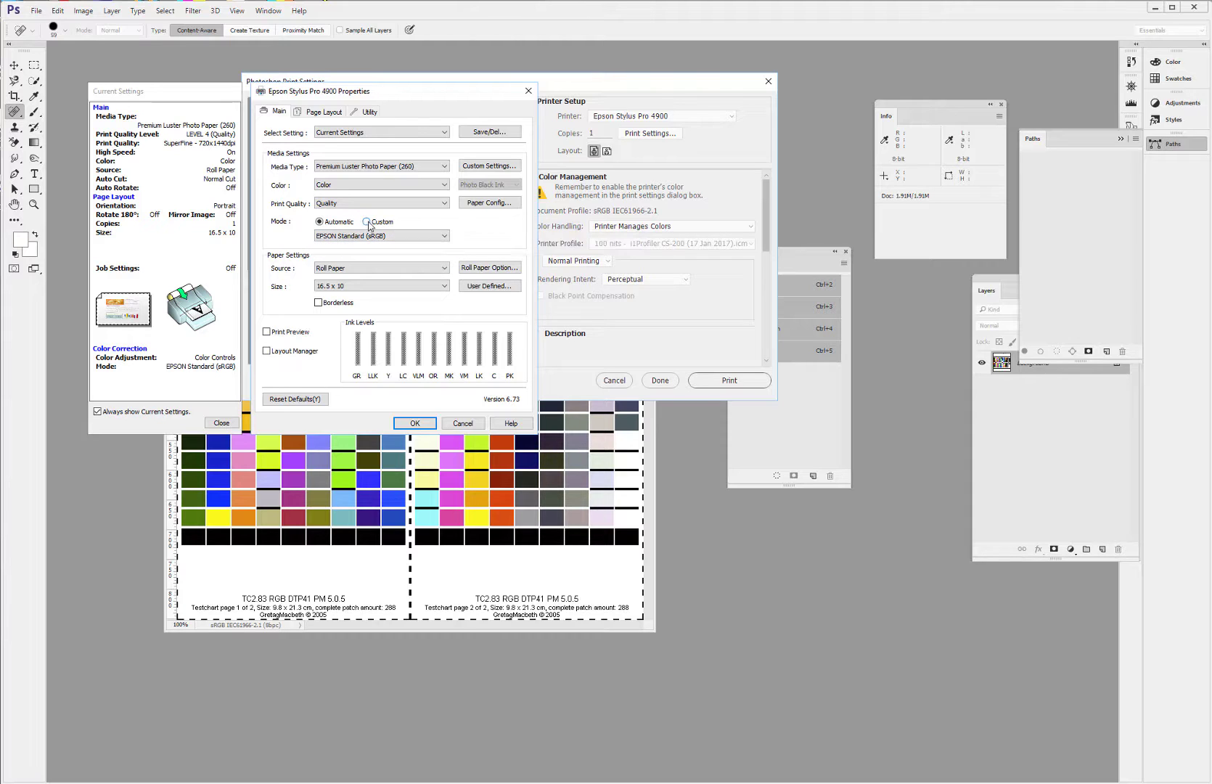
click(403, 238)
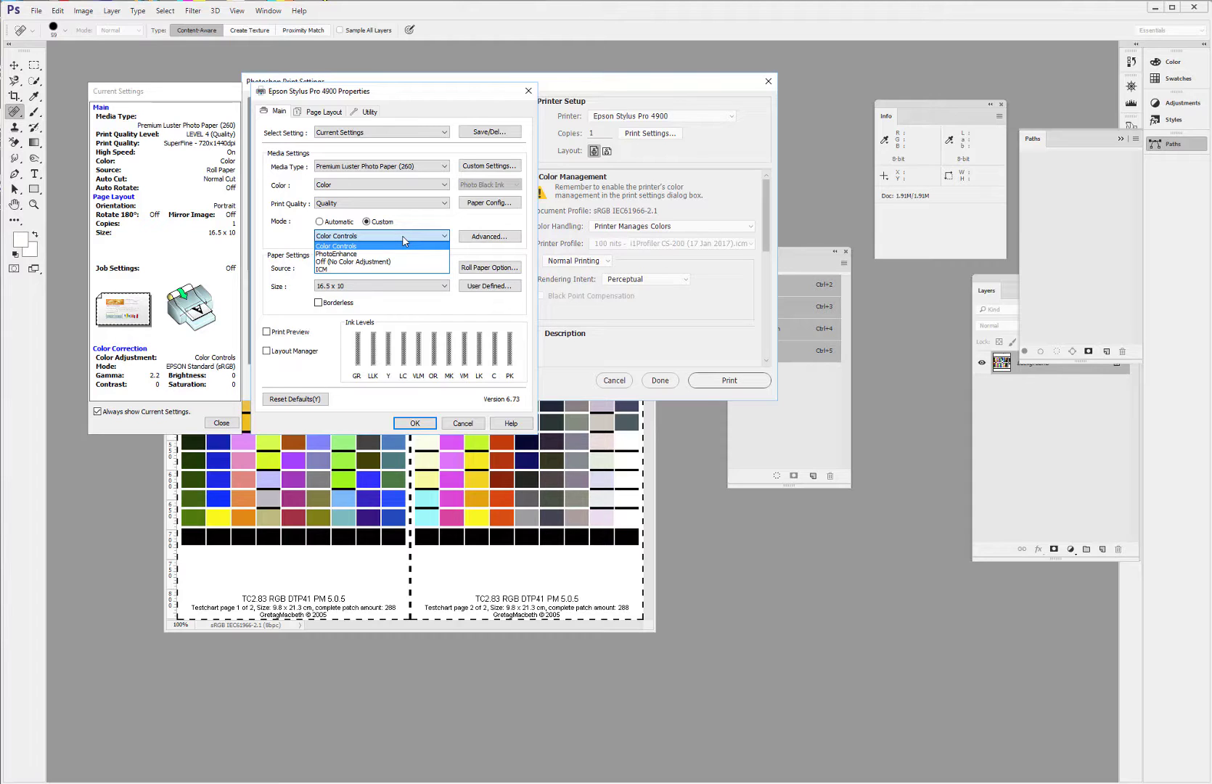
click(371, 262)
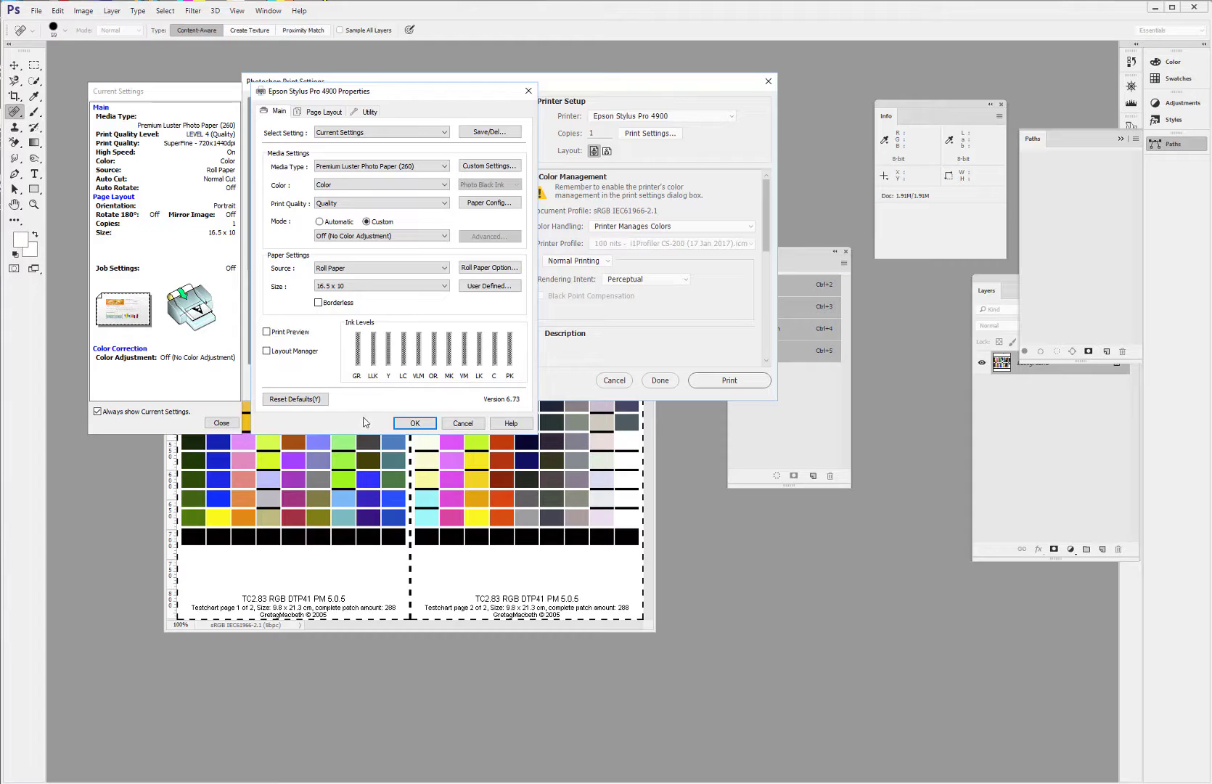
click(319, 287)
click(415, 423)
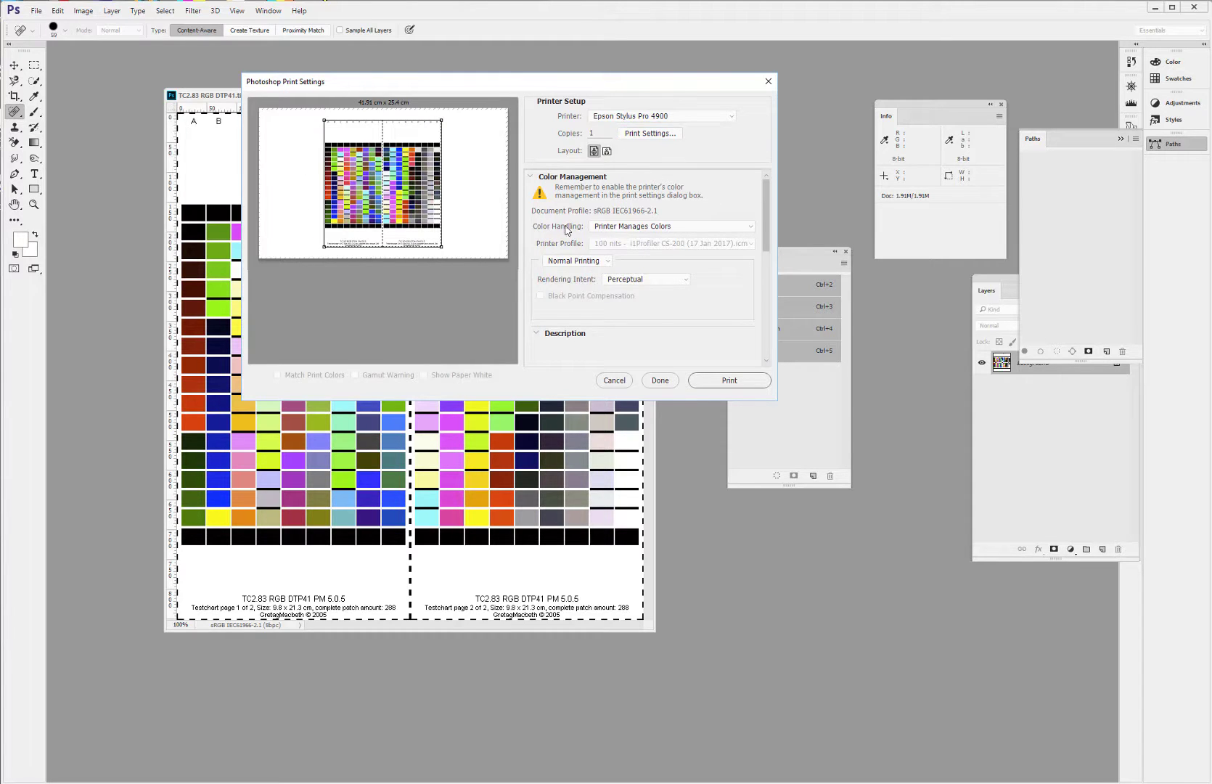
- Review the color handling choices, keep Printer Manages Colors, and print the test chart
click(731, 228)
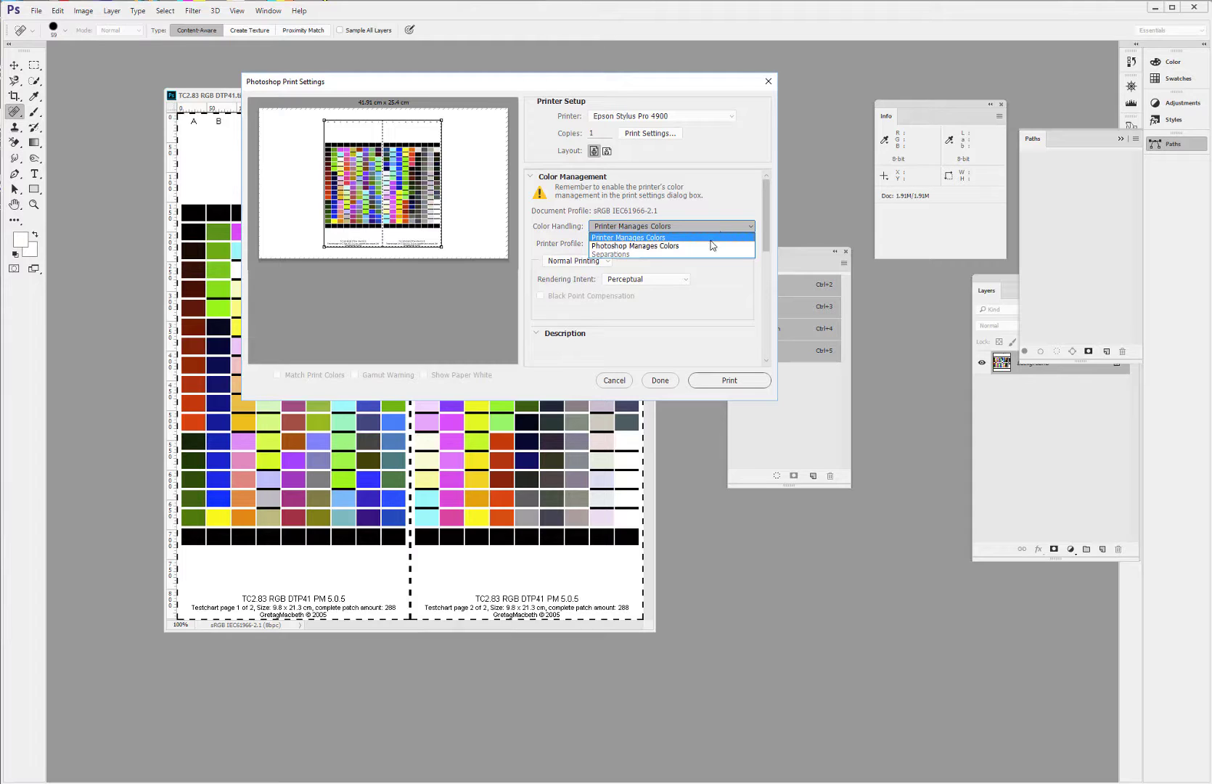
click(729, 201)
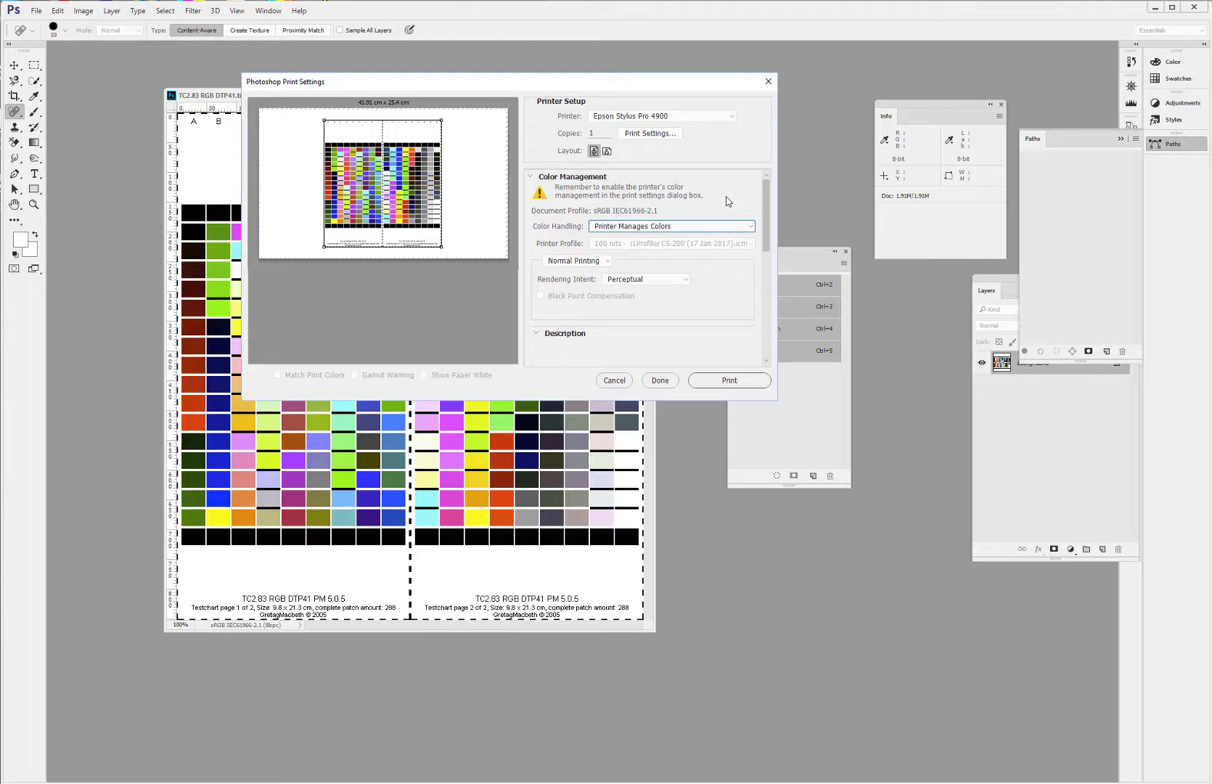
click(739, 383)
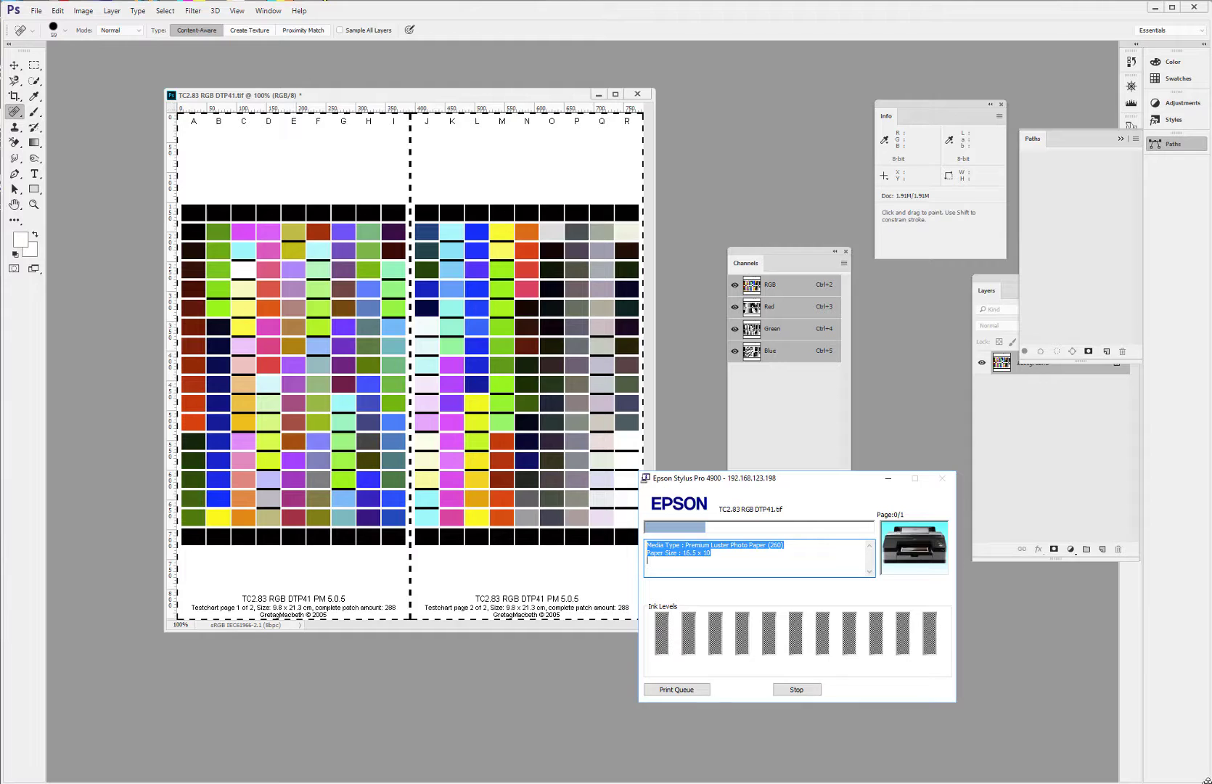
click(1132, 782)
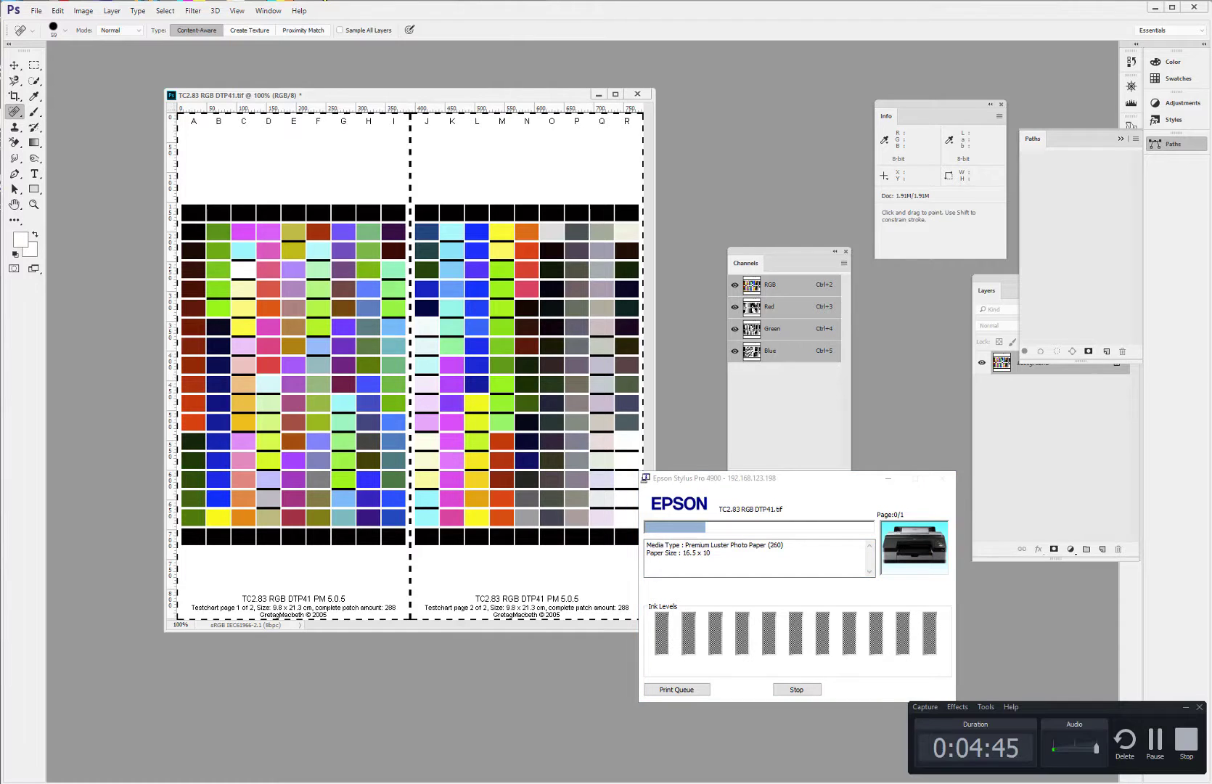